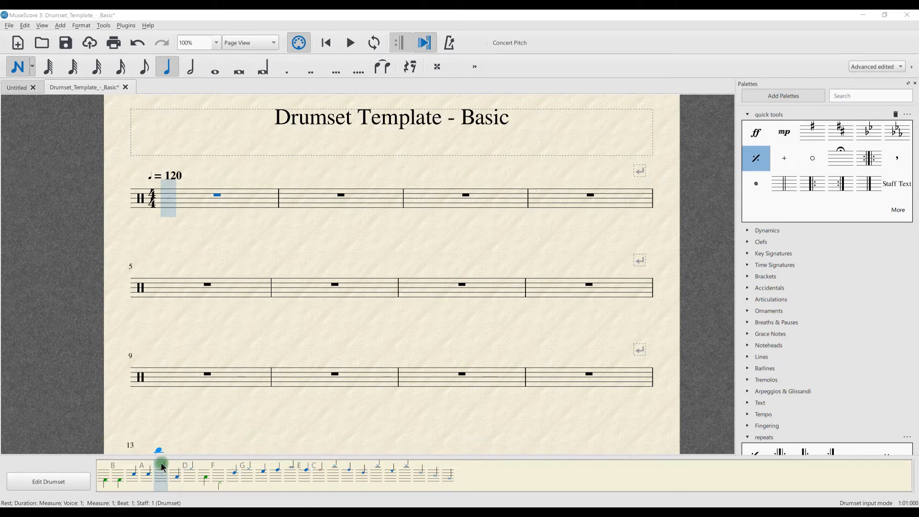
Step: Open the drumset editor and inspect the settings of Bass Drum 1, Acoustic Snare, Closed Hi-Hat and Open Hi-Hat
click(46, 484)
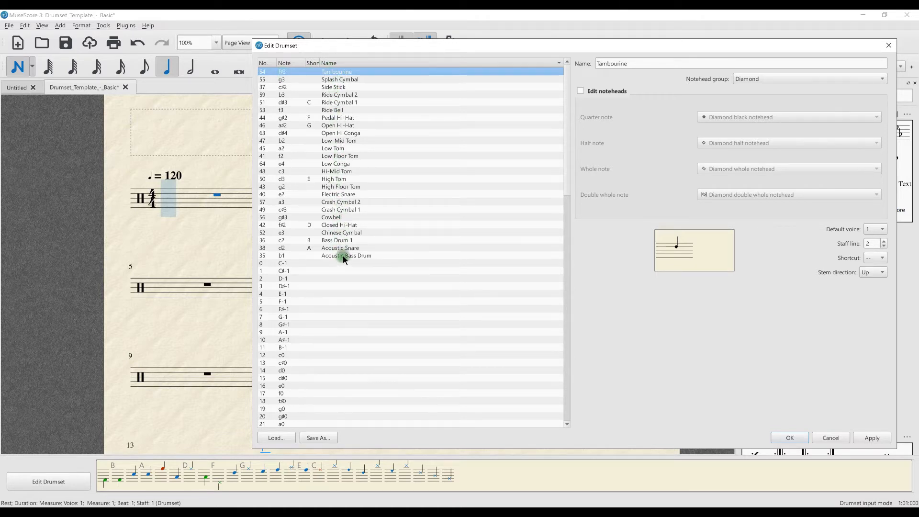
click(341, 240)
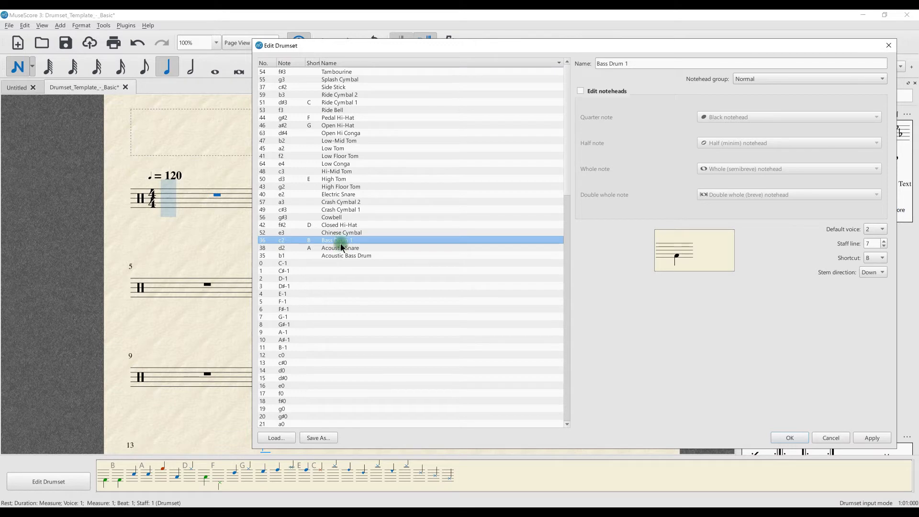
click(341, 245)
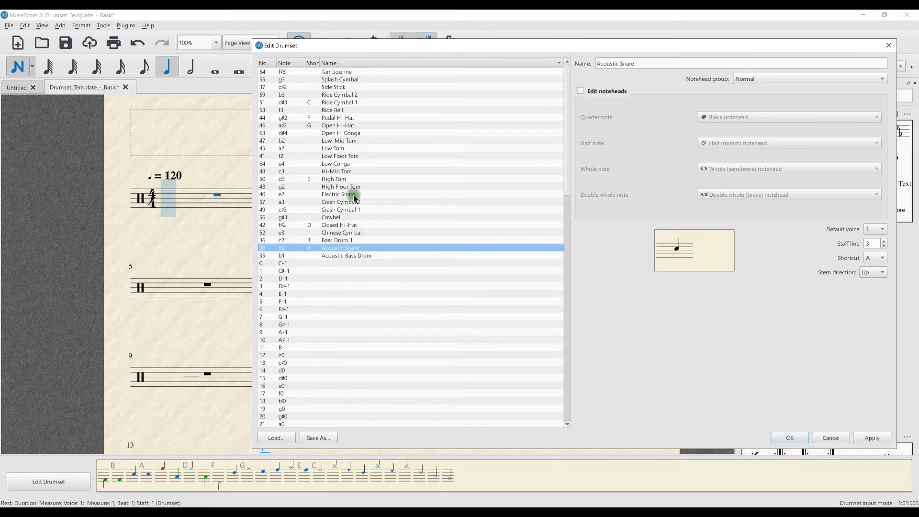
click(343, 224)
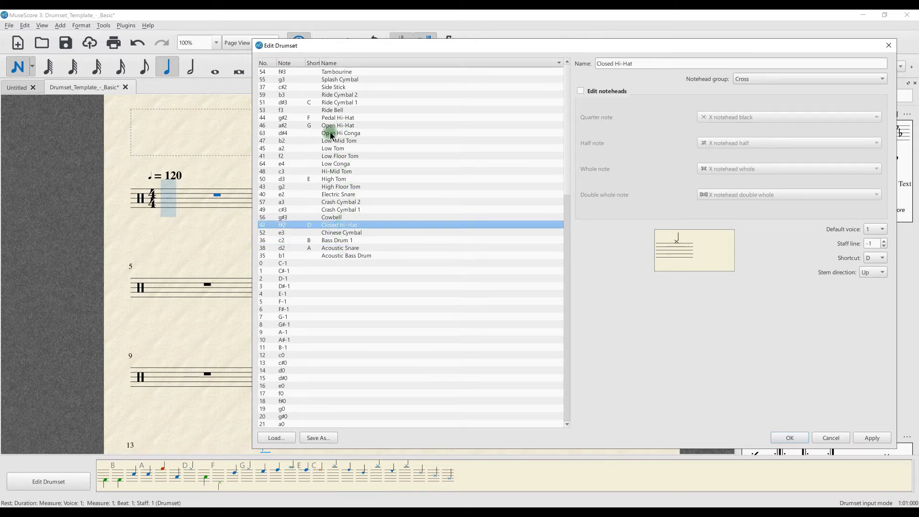
click(343, 125)
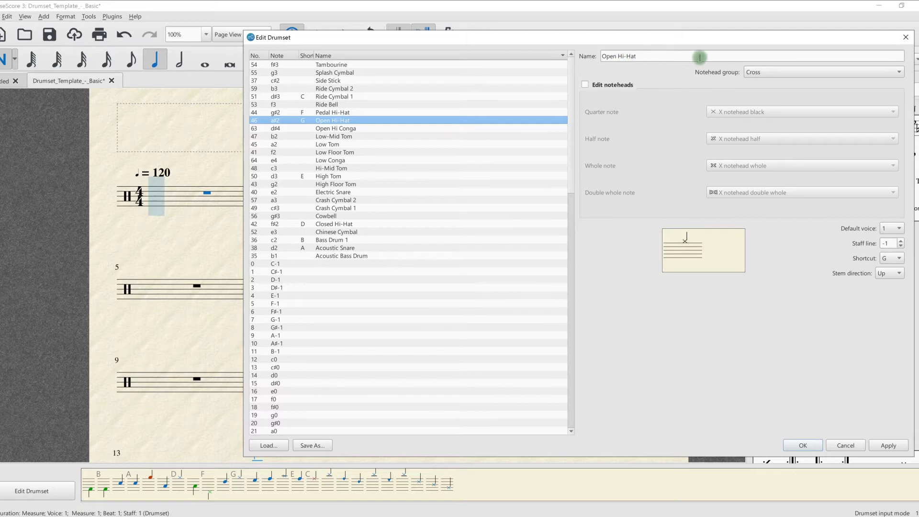
Step: Examine the notehead group choices and the custom notehead options for Open Hi-Hat, leaving custom noteheads off
click(777, 72)
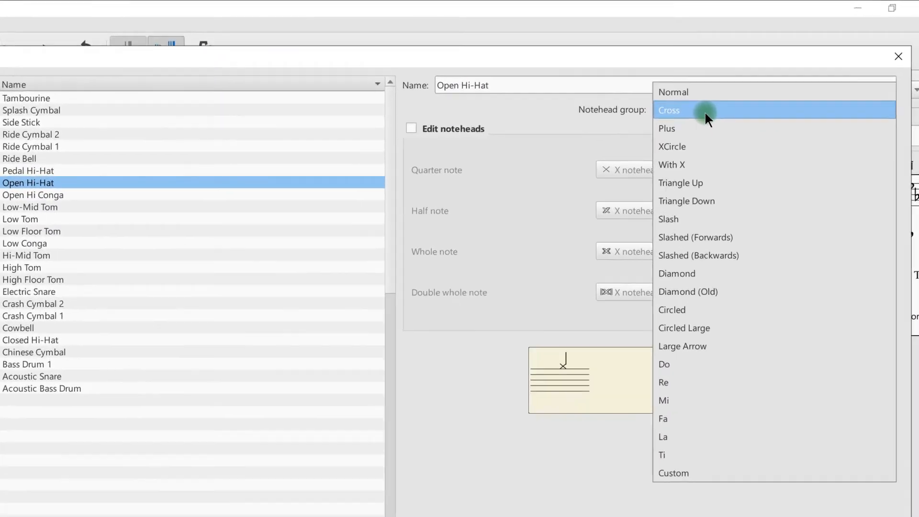
click(732, 96)
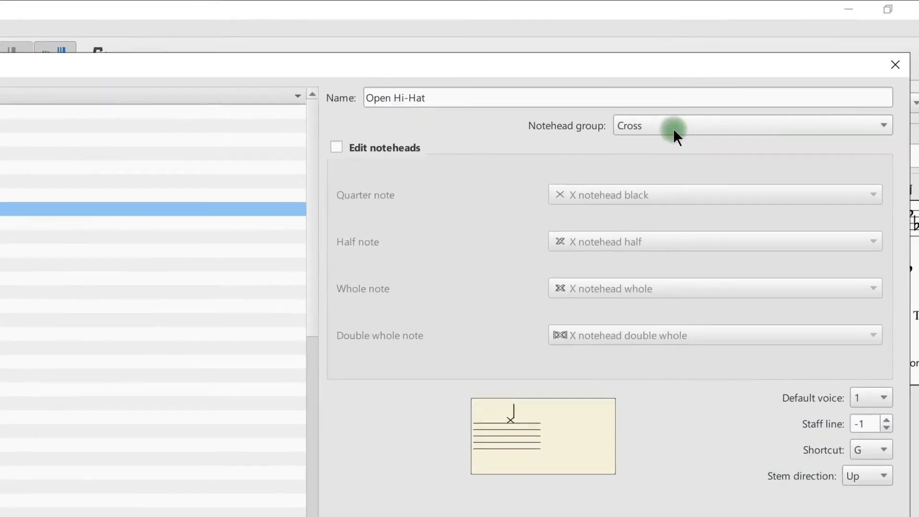
click(318, 151)
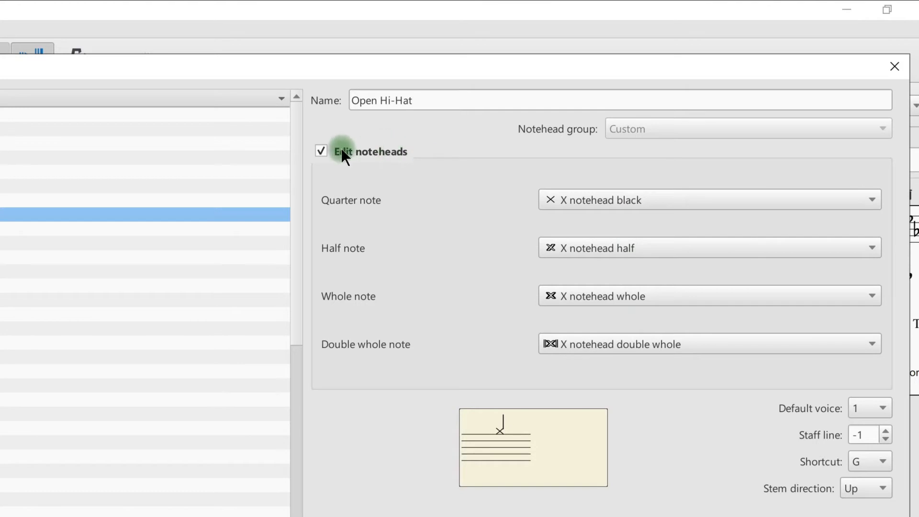
click(322, 151)
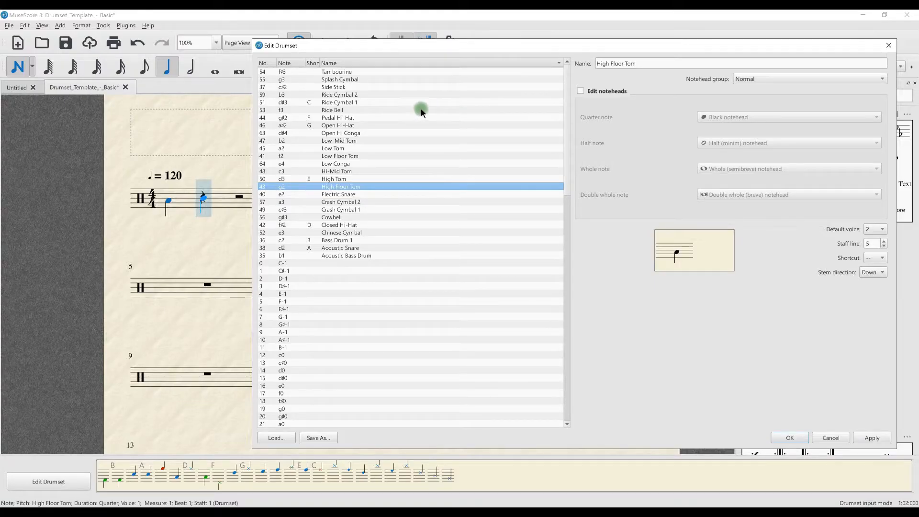
Step: Inspect Ride Cymbal 1 and Low-Mid Tom, check the available shortcut letters, and audition the Low-Mid Tom preview
click(344, 102)
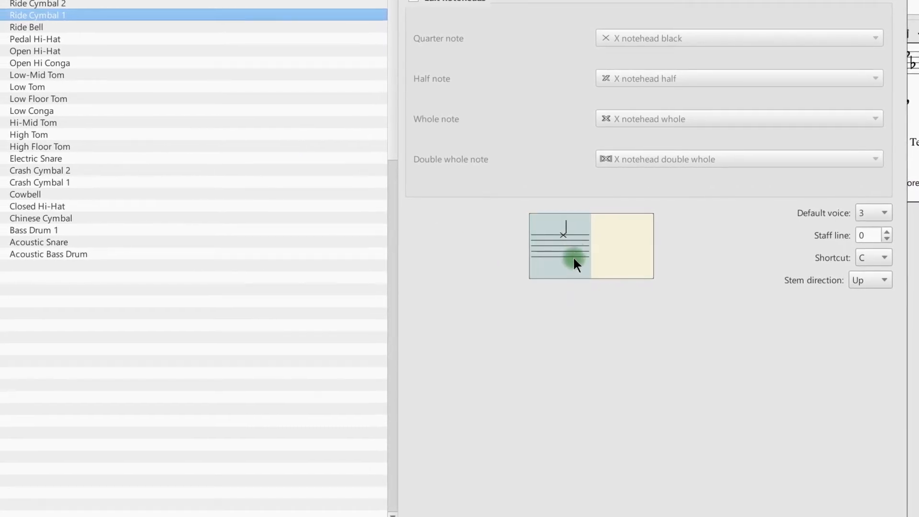
click(54, 75)
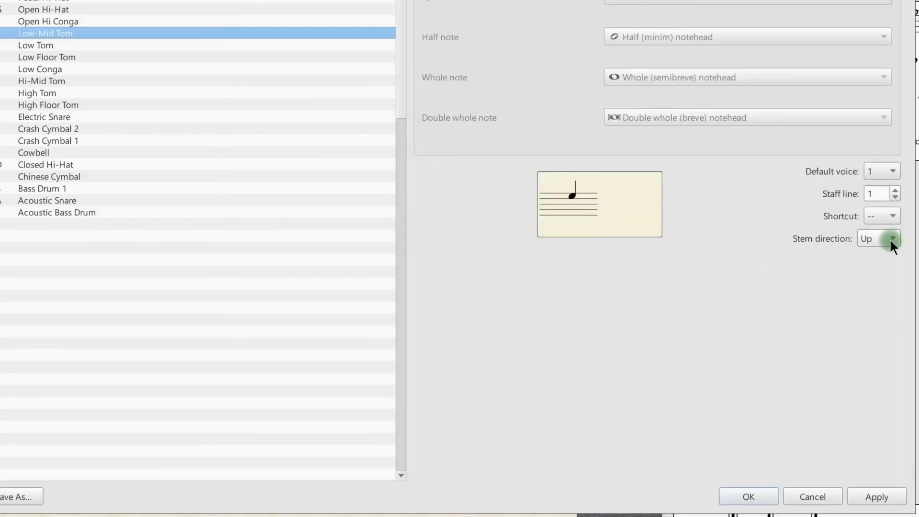
click(890, 220)
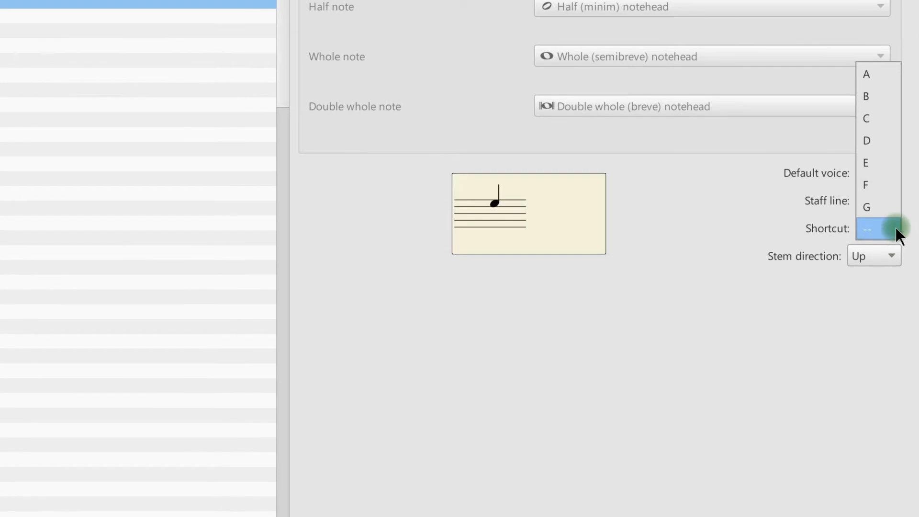
click(893, 228)
click(509, 232)
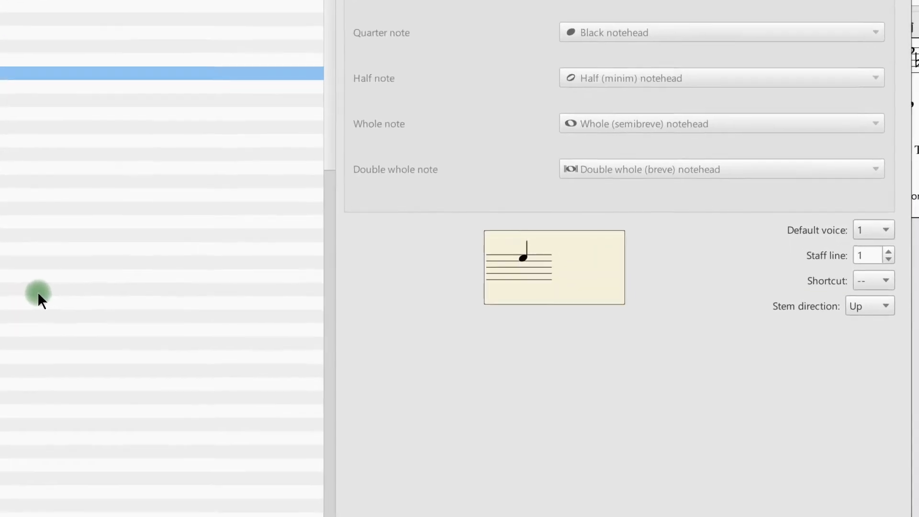
Step: Inspect the Closed Hi-Hat's voice and staff line settings and audition its preview note
click(19, 222)
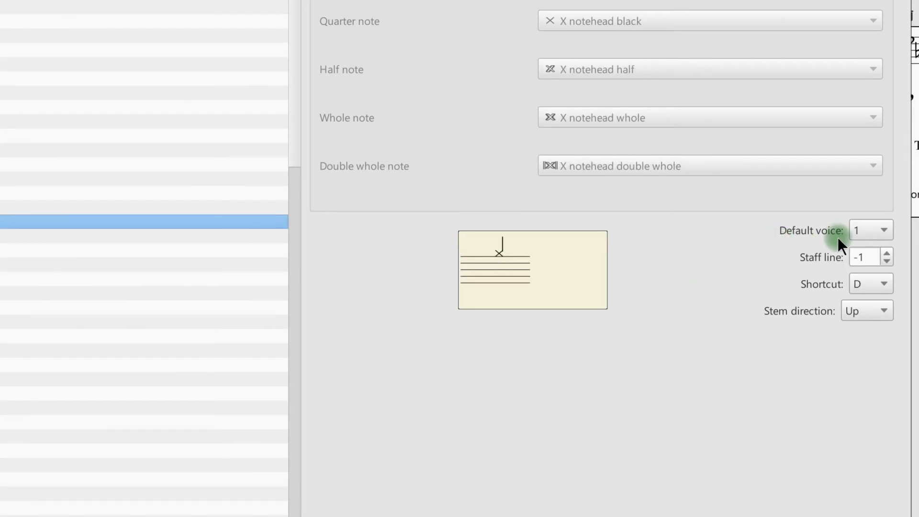
click(508, 261)
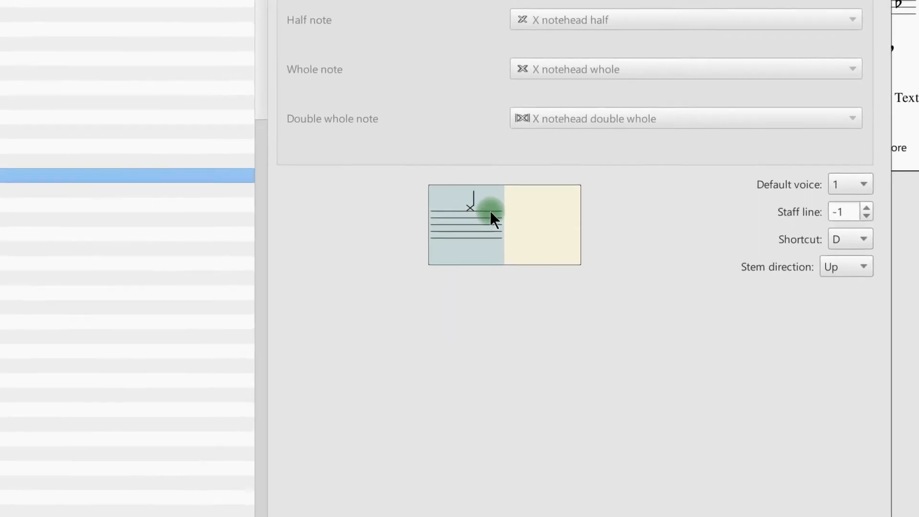
click(858, 239)
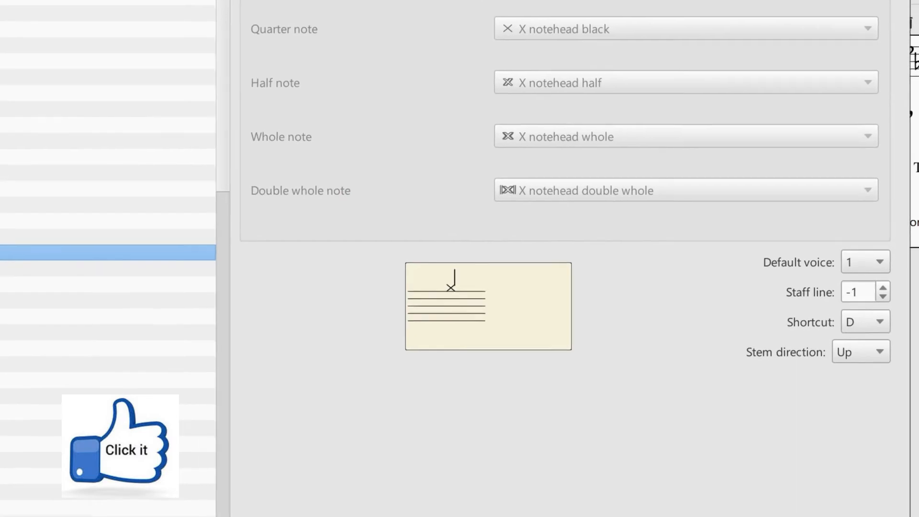
Step: Set the Open Hi-Hat's notehead group to Cross and accept the drumset changes
click(3, 82)
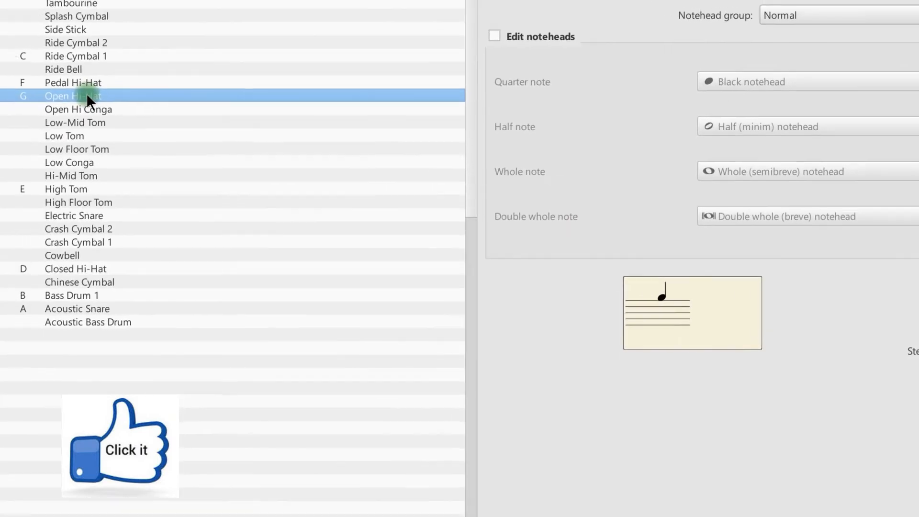
click(659, 297)
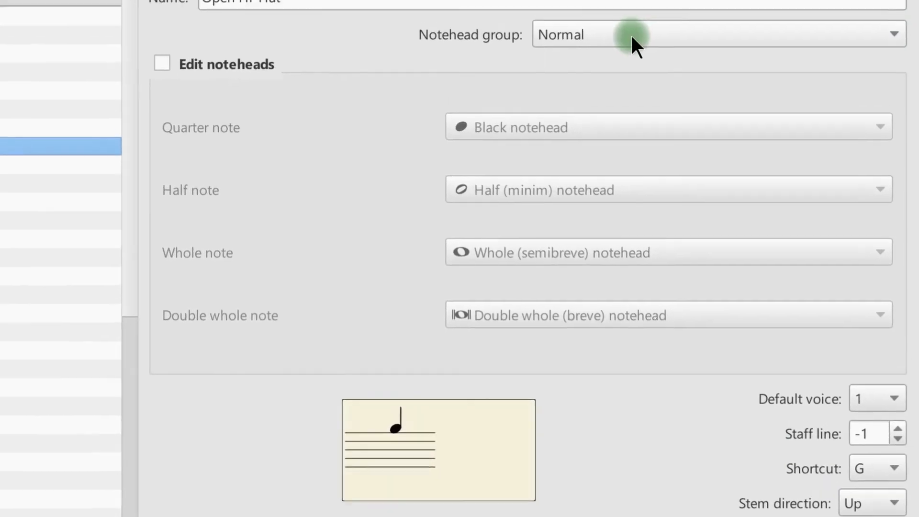
click(632, 38)
click(611, 70)
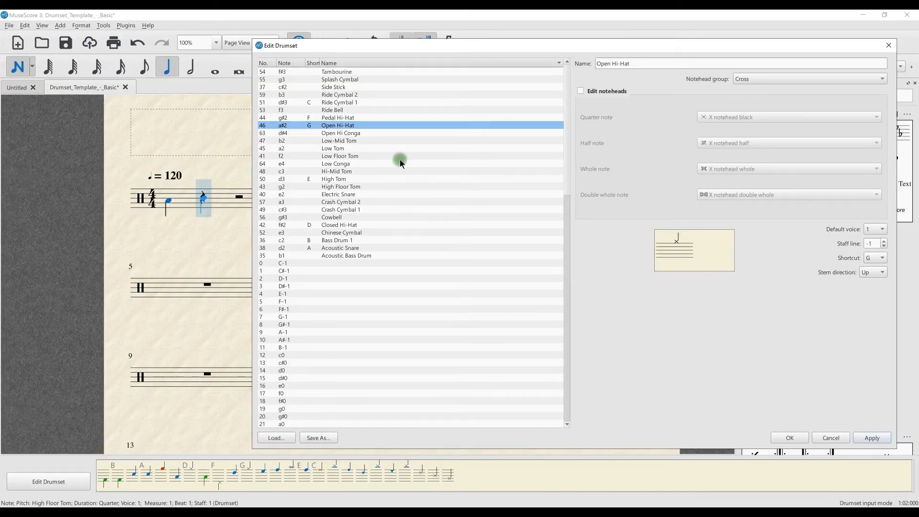
click(799, 444)
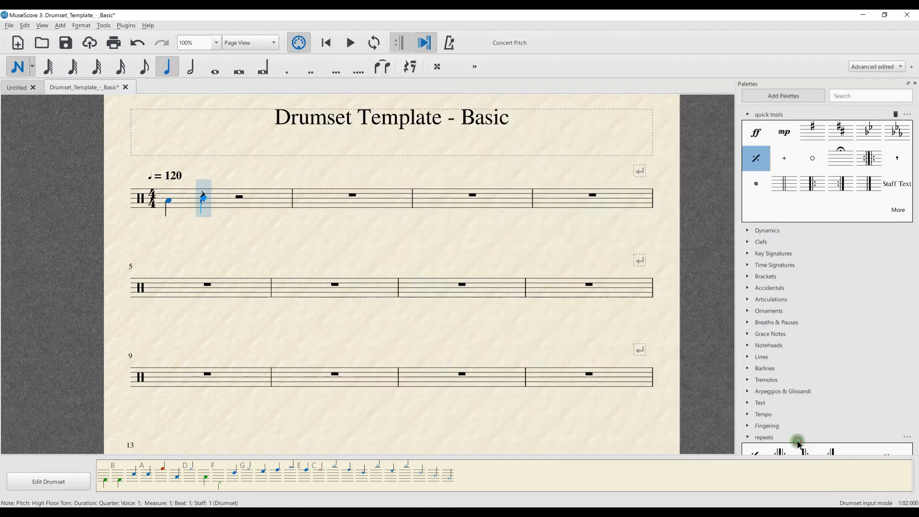
Step: Delete the High Floor Tom quarter note on beat 1 of measure 1
click(154, 232)
key(Left)
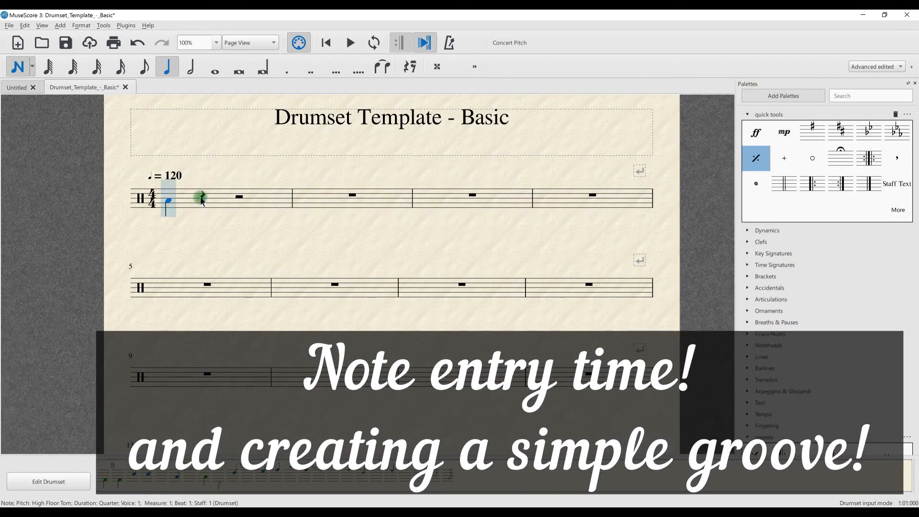
key(Delete)
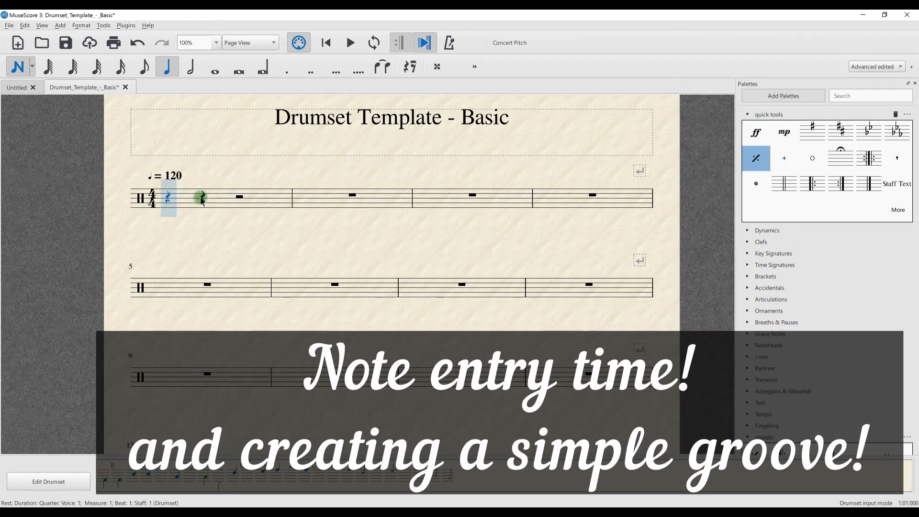
Step: Enter bass drum quarter notes in voice 2 on beats 1 and 3 of measure 1
key(b)
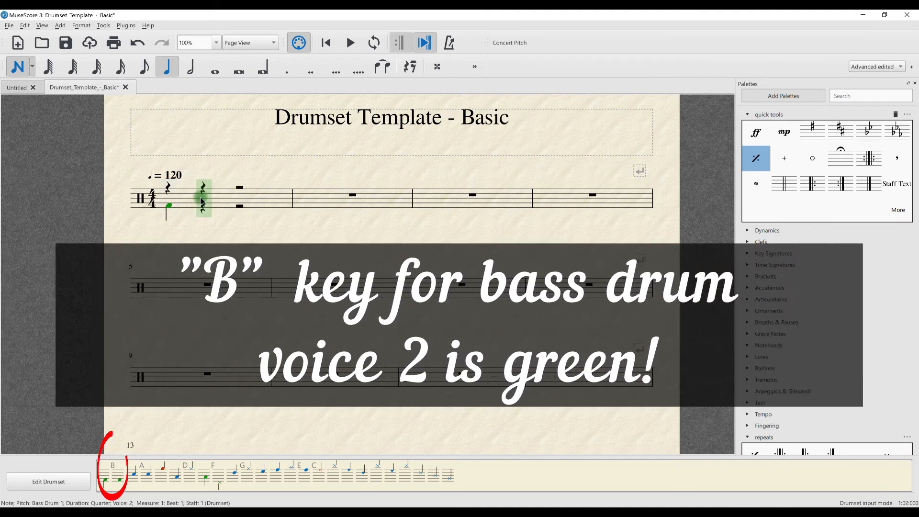
key(Right)
key(Right)
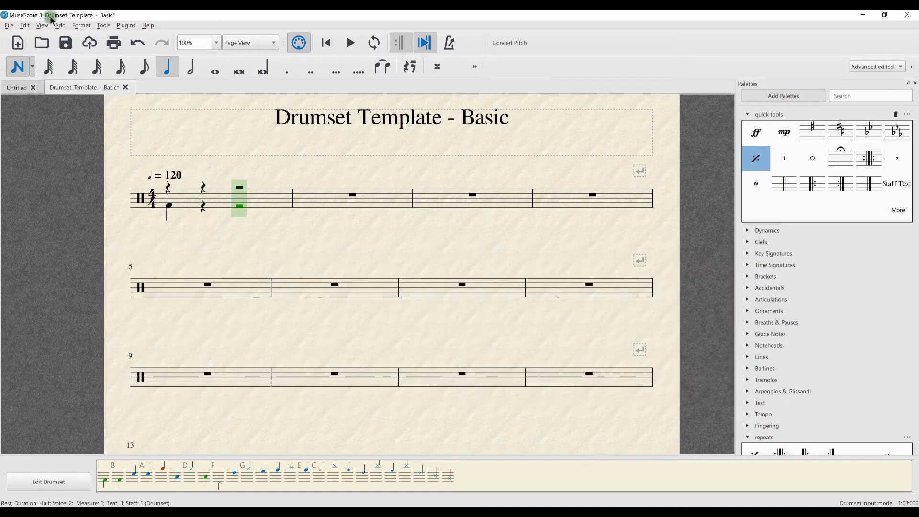
click(277, 213)
key(b)
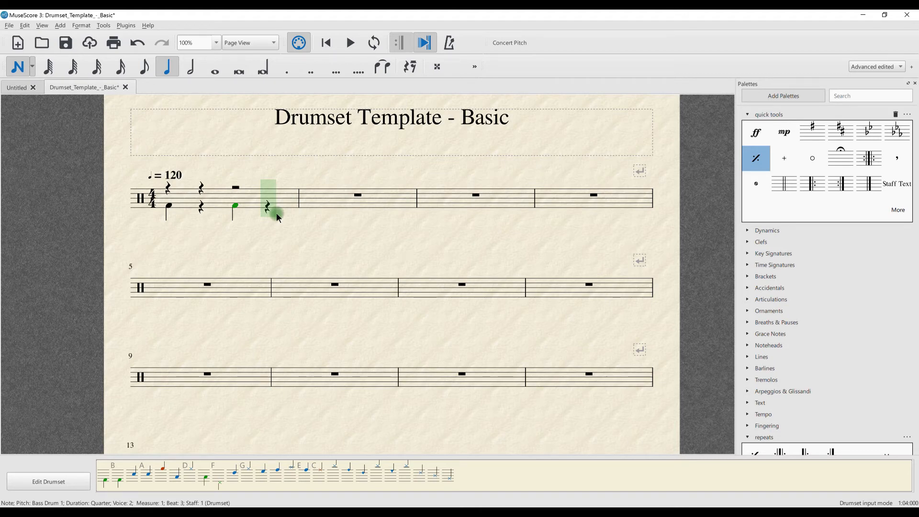
Step: From the start of measure 1, enter voice 1 acoustic snare quarter notes on beats 2 and 4, with quarter rests on beats 1 and 3
key(ctrl+Left)
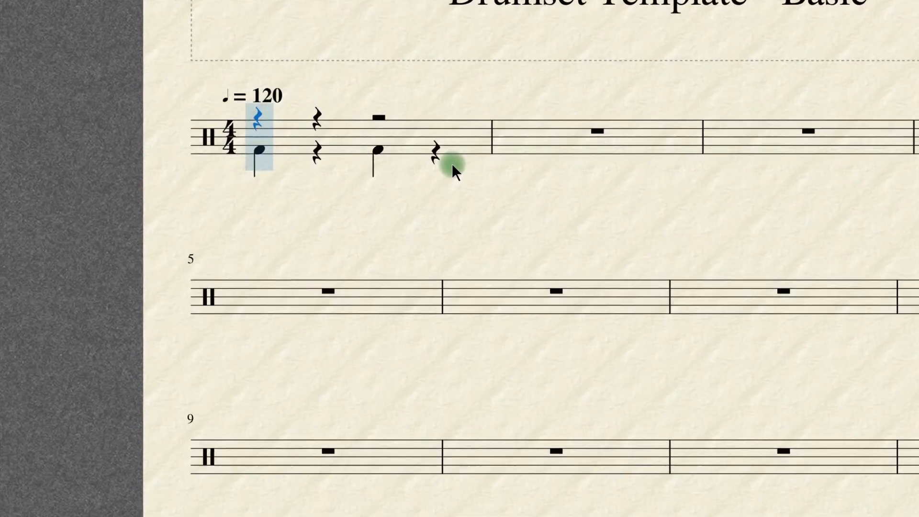
key(0)
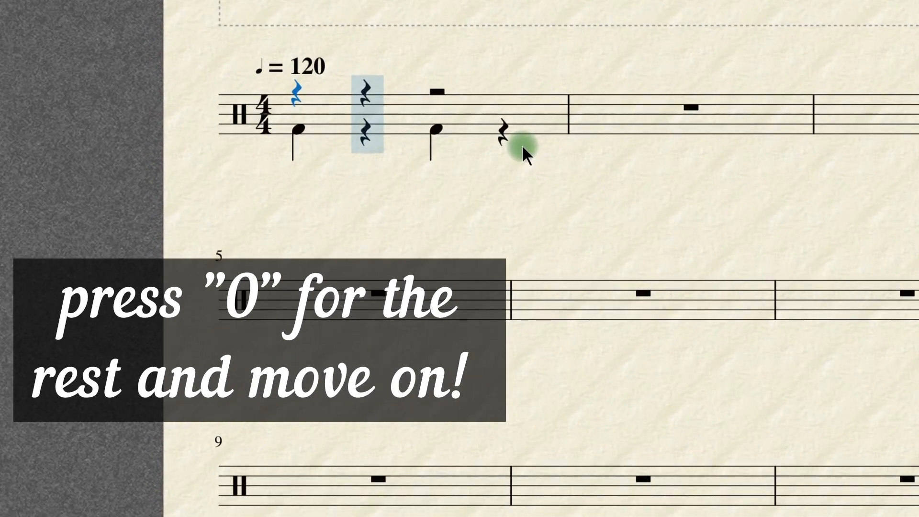
key(a)
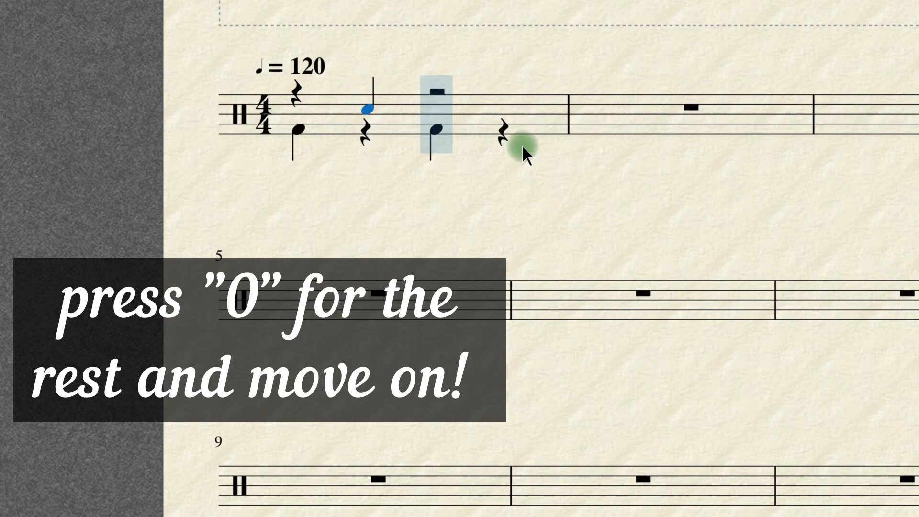
key(0)
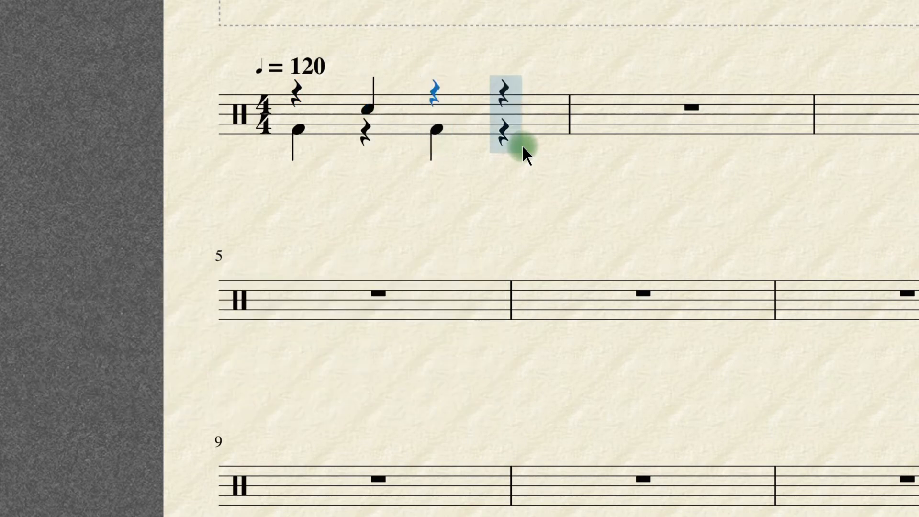
key(a)
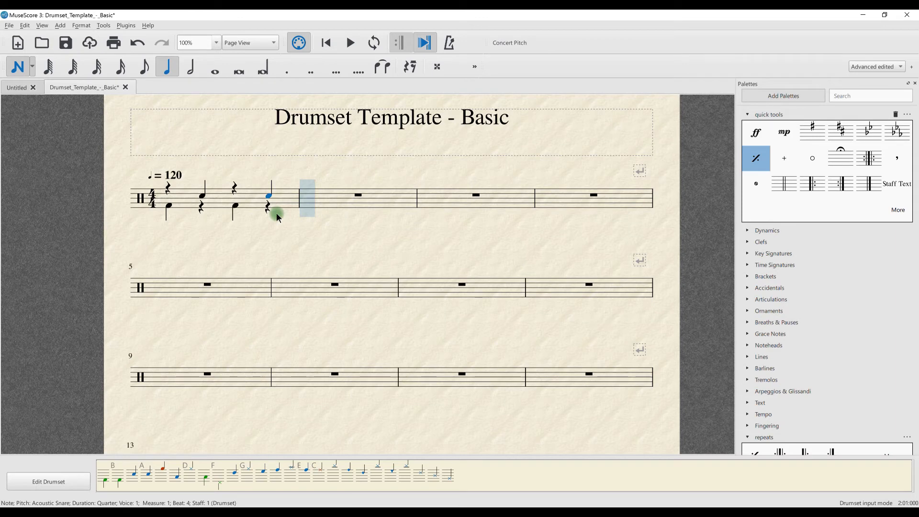
Step: Enter voice 1 open hi-hat quarter notes on all four beats of measure 1, stacking them above the snare on beats 2 and 4
key(ctrl+Left)
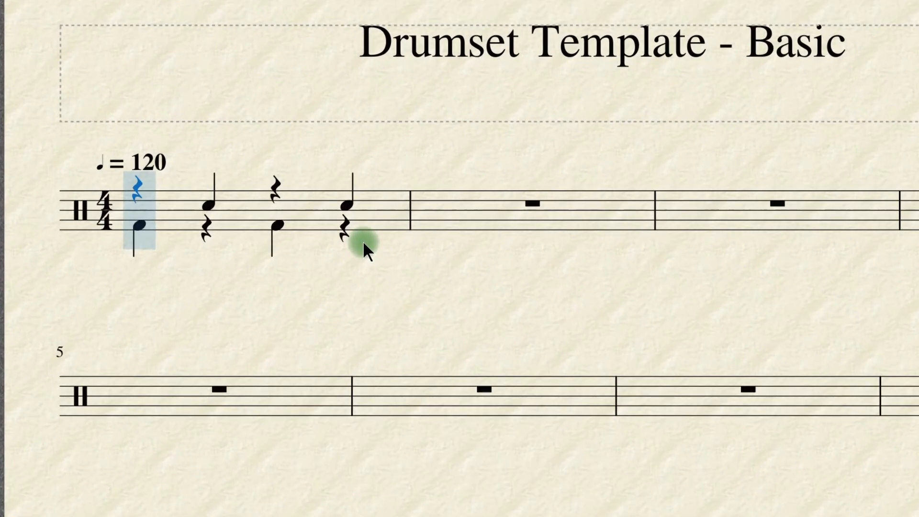
key(g)
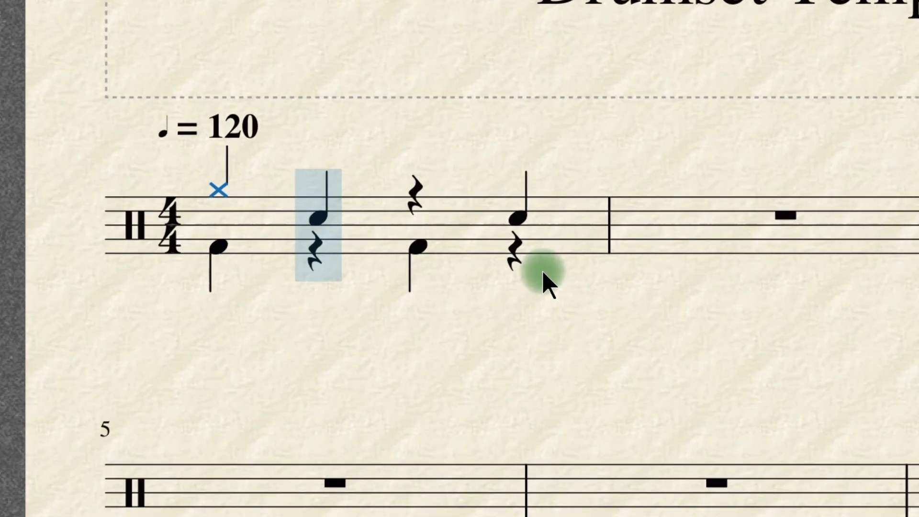
key(f)
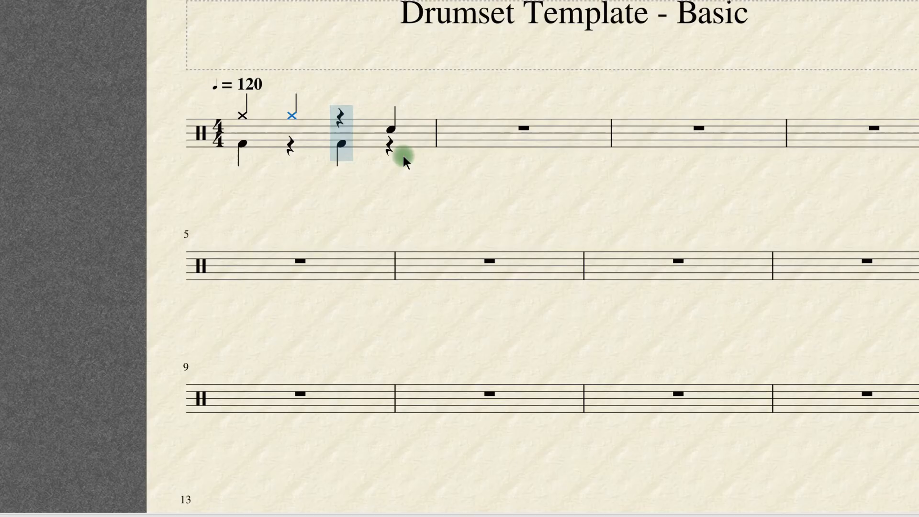
key(ctrl+z)
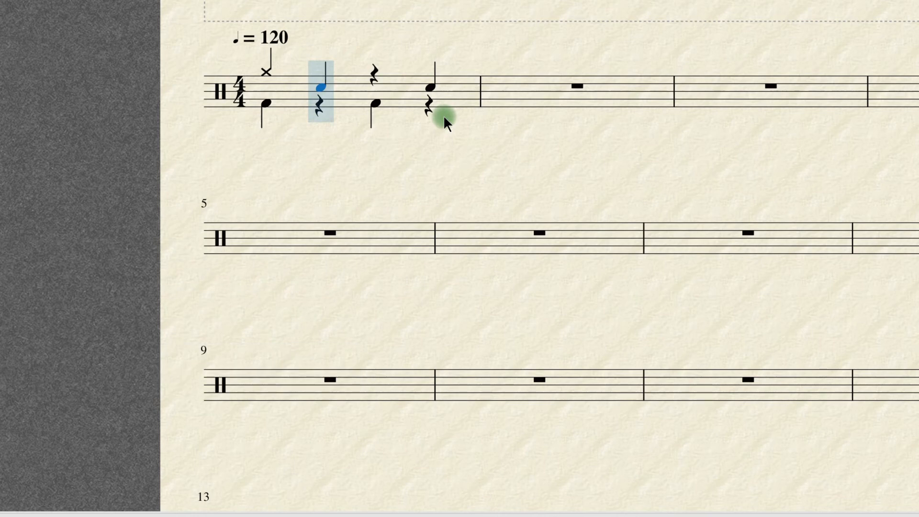
key(shift+g)
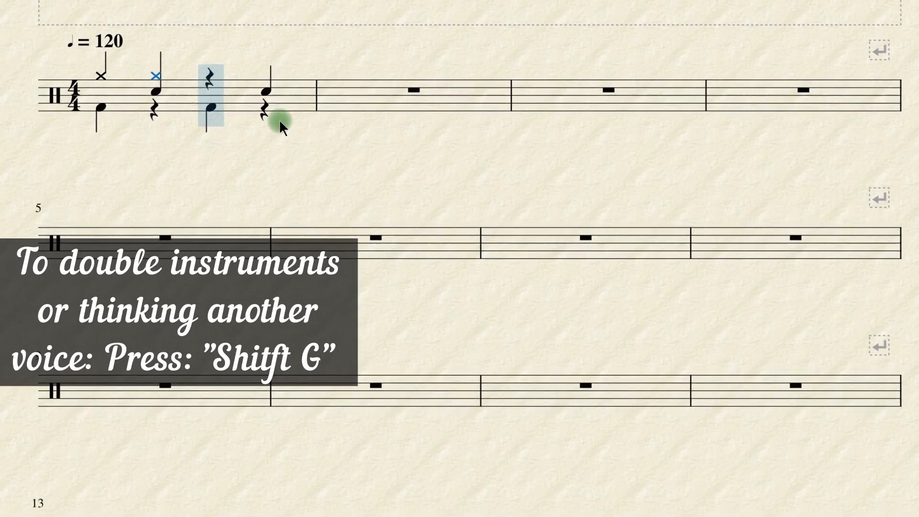
key(shift+g)
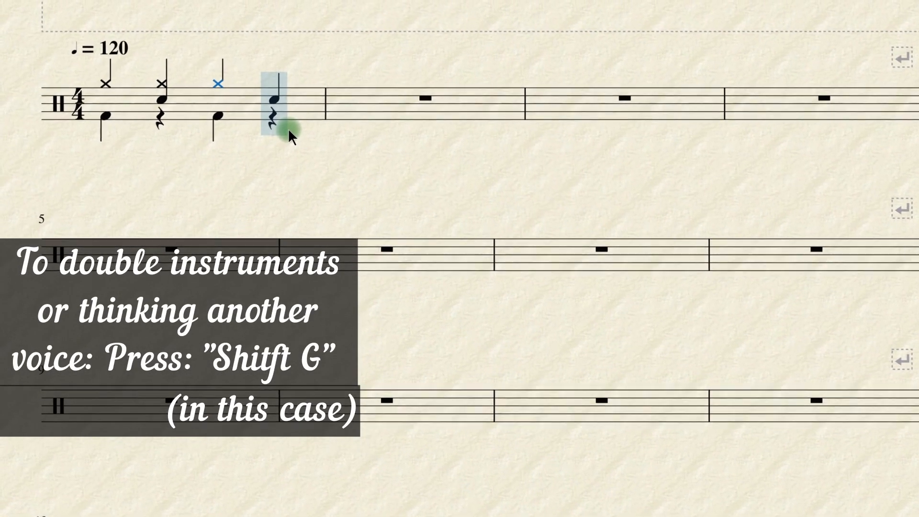
key(Right)
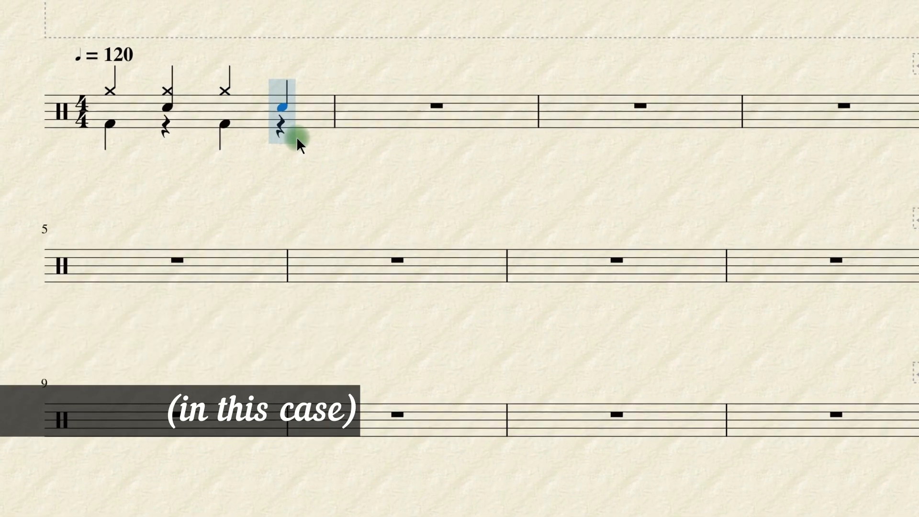
key(shift+g)
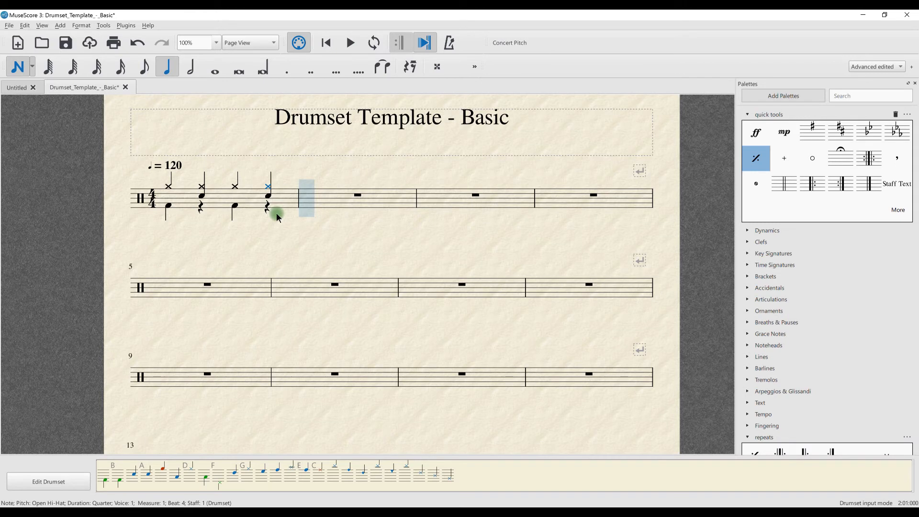
Step: Add the open "o" articulation to the hi-hat notes on beats 4 and 2 of measure 1
key(Left)
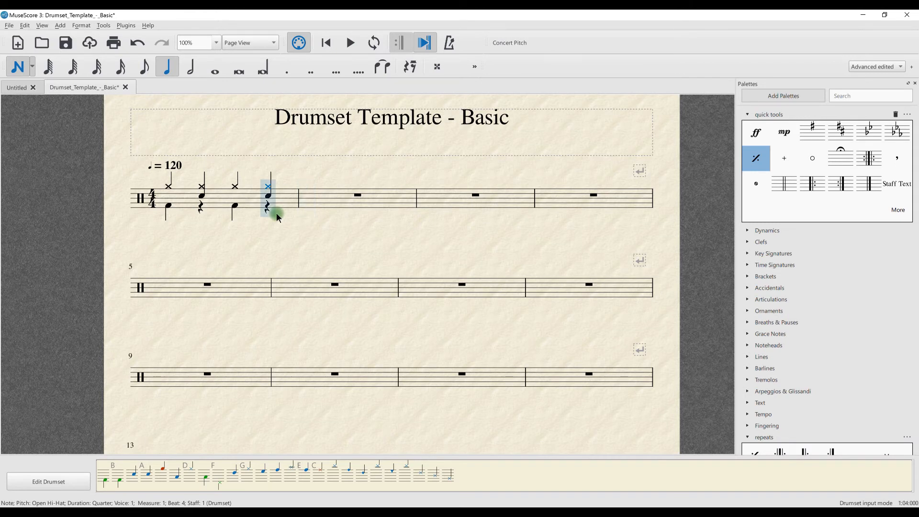
click(810, 155)
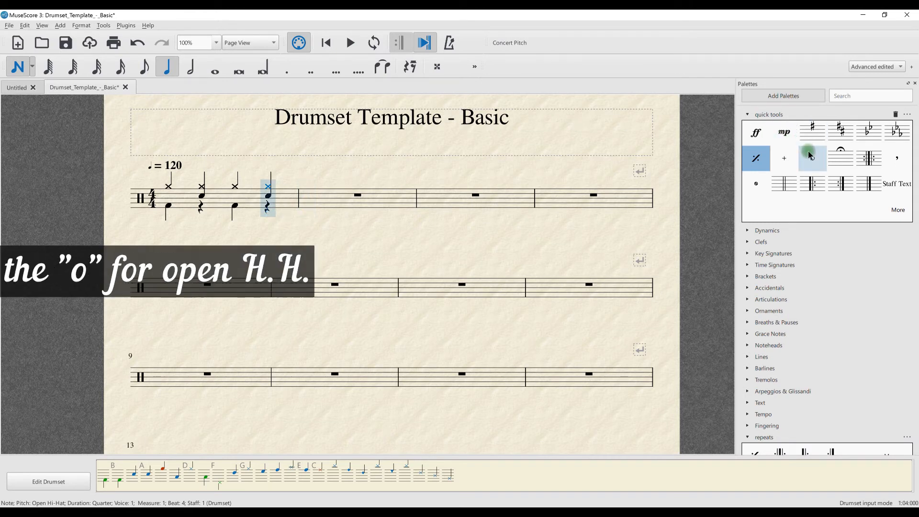
click(818, 163)
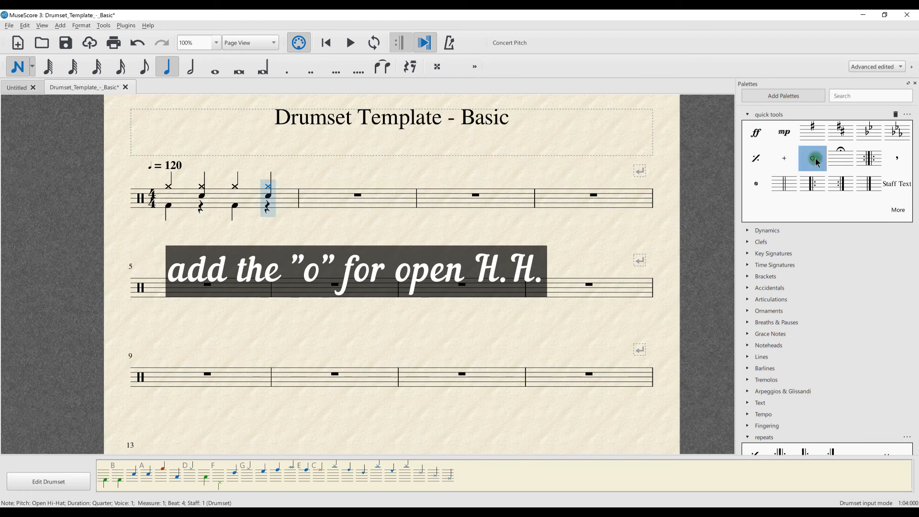
key(Left)
key(Left)
click(818, 163)
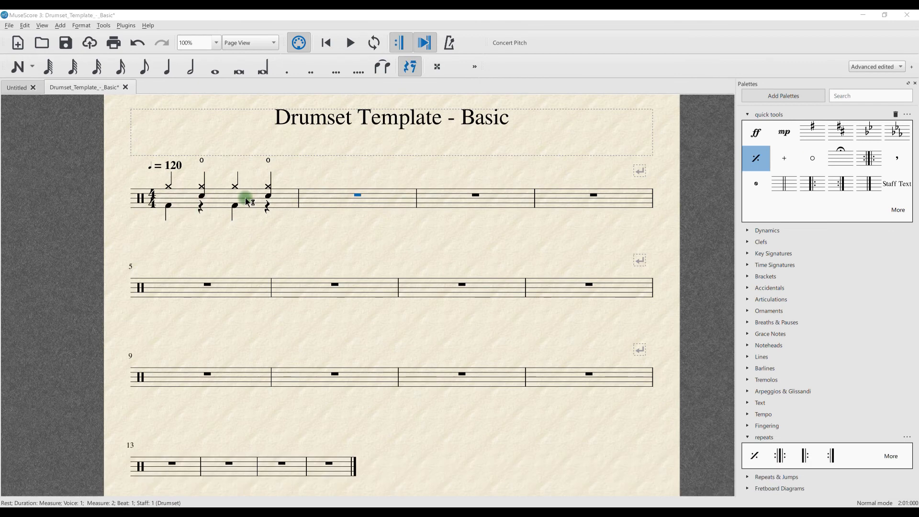
Step: Try duplicating the measure 1 groove into measure 2 with the repeat command, and undo the duplication
click(247, 201)
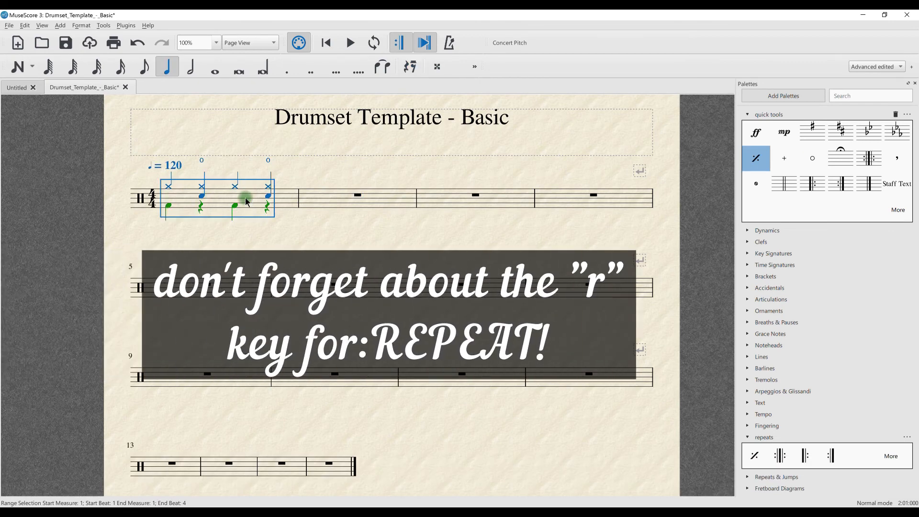
key(r)
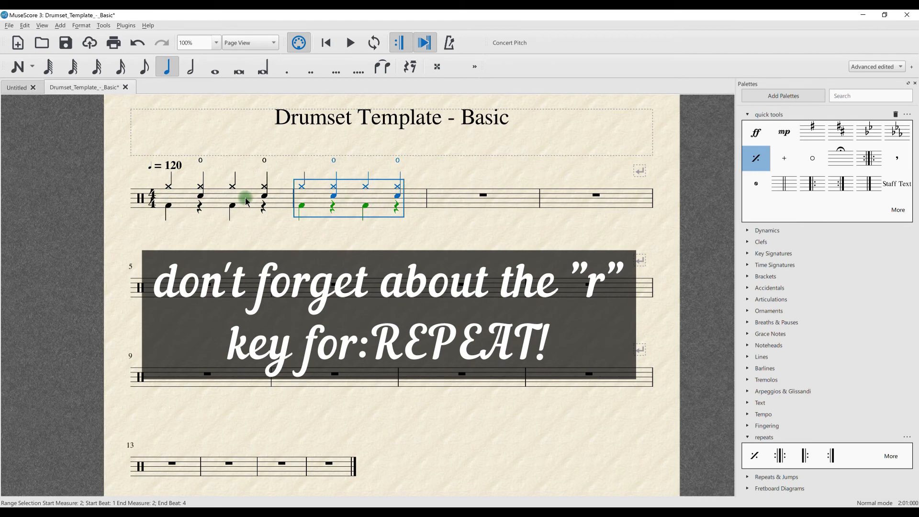
key(ctrl+z)
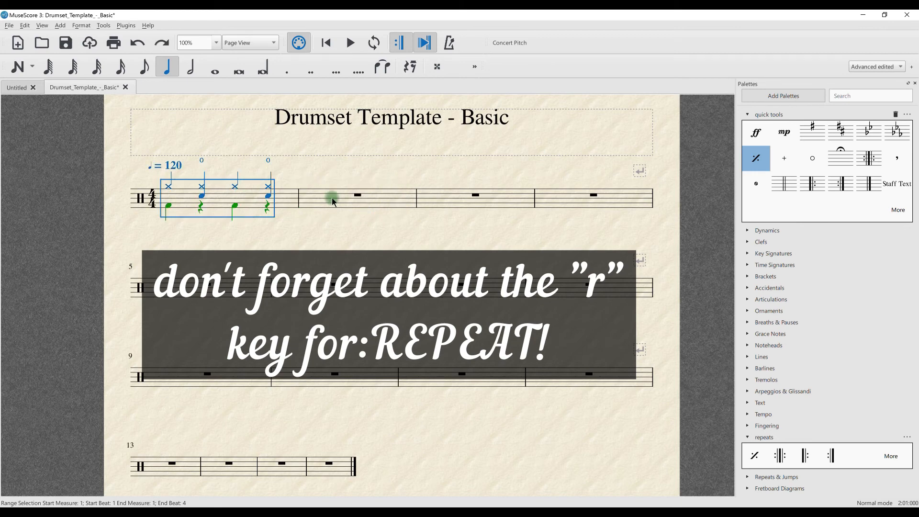
Step: Fill measures 2 through 4 with one-measure repeat signs
click(329, 199)
shift+click(583, 203)
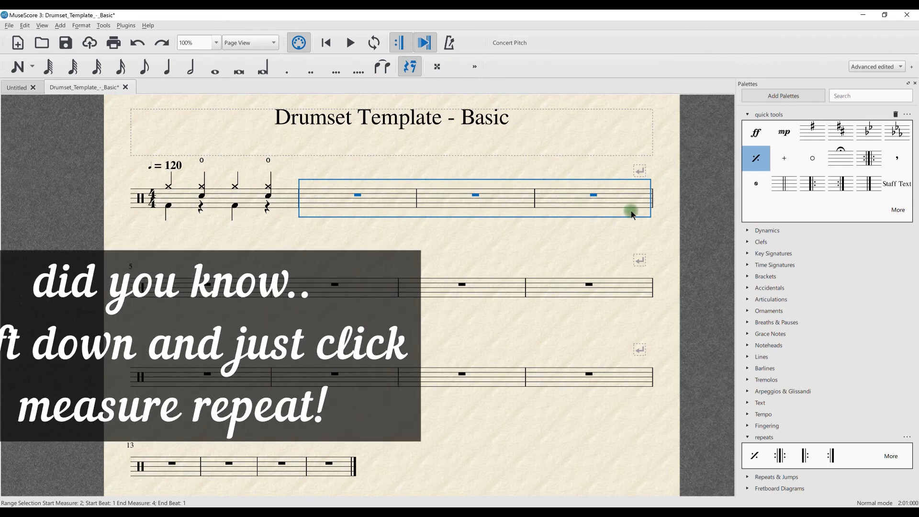
click(751, 162)
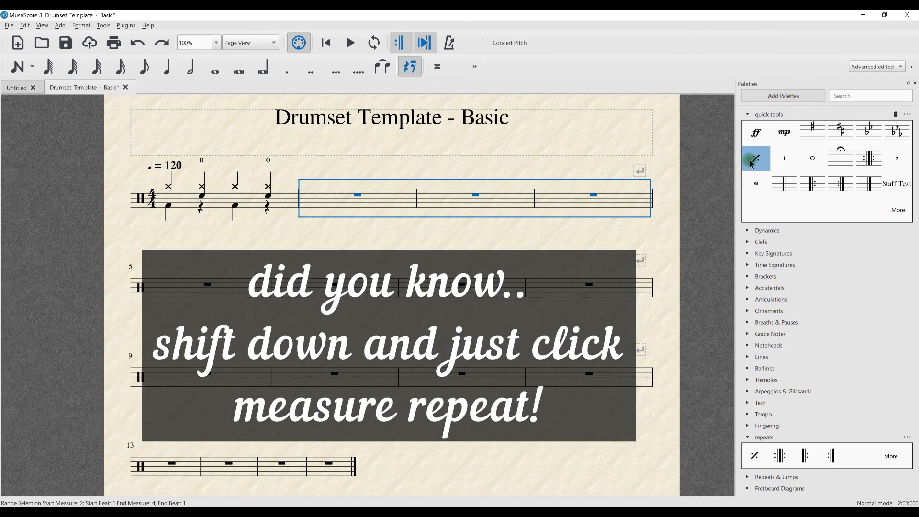
Step: Play back the groove from the start of measure 1 through the repeated measures and stop playback
click(166, 196)
key(space)
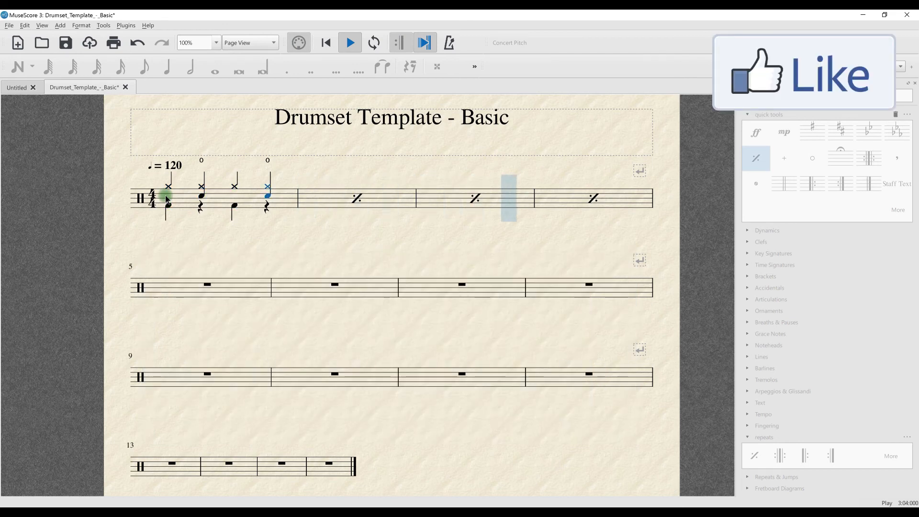
key(space)
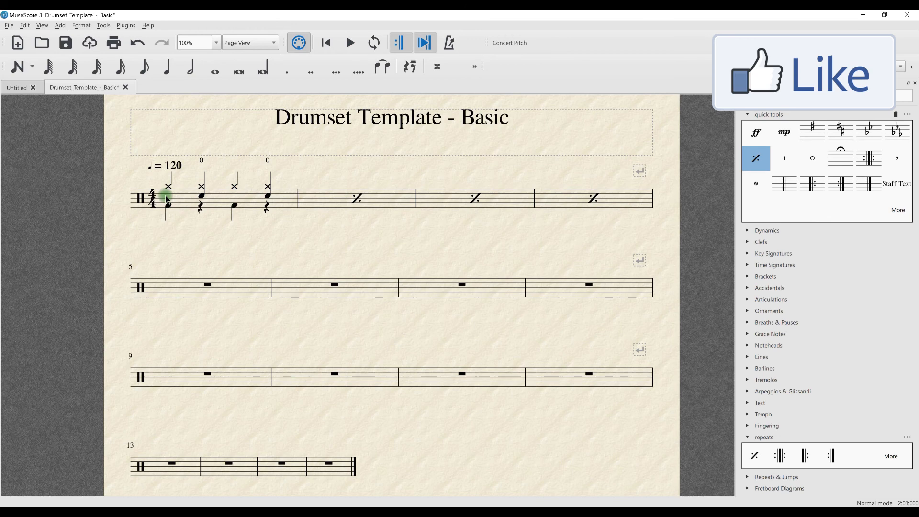